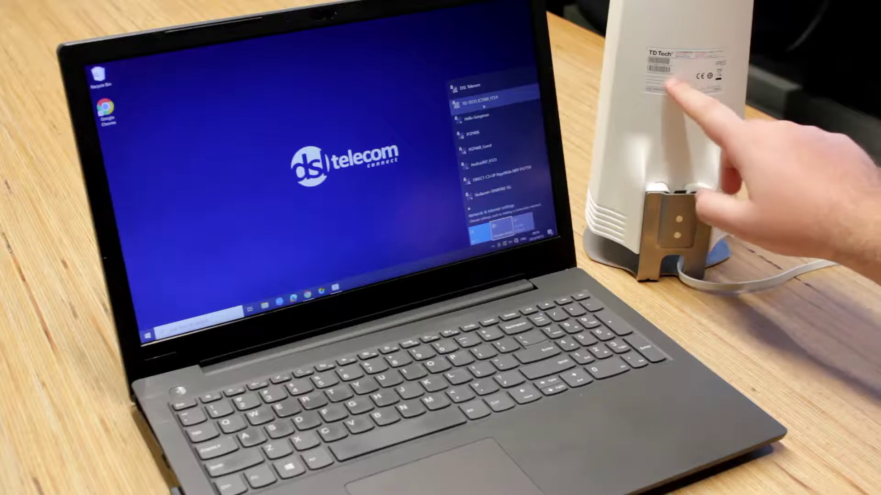
Join the TD-TECH_IC5980_FCE4 Wi-Fi using the router-label security key, then close the network list.
left_click(483, 106)
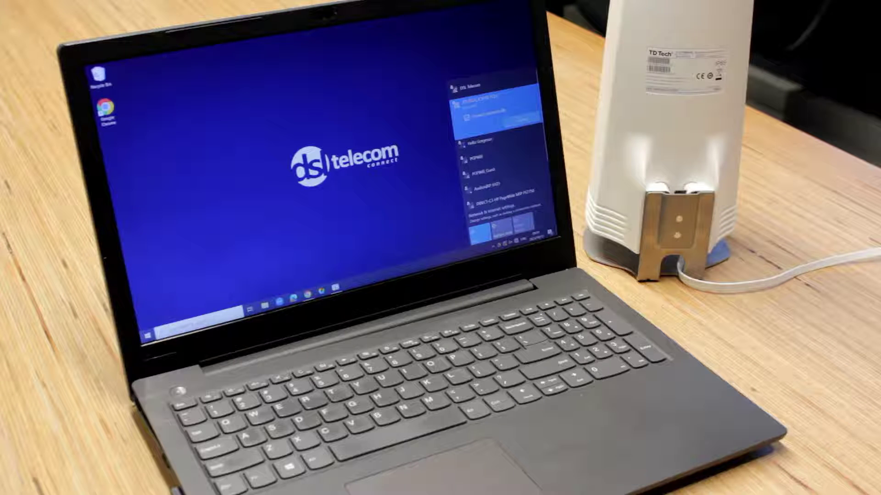
left_click(520, 120)
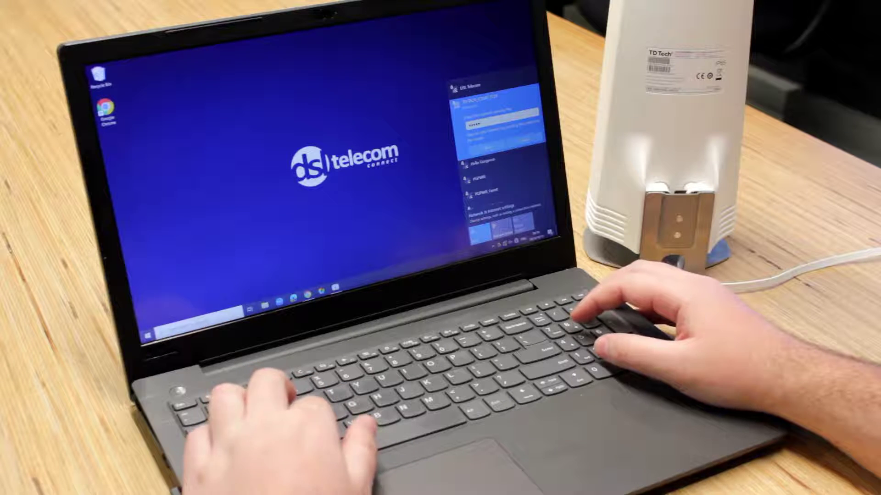
type("**")
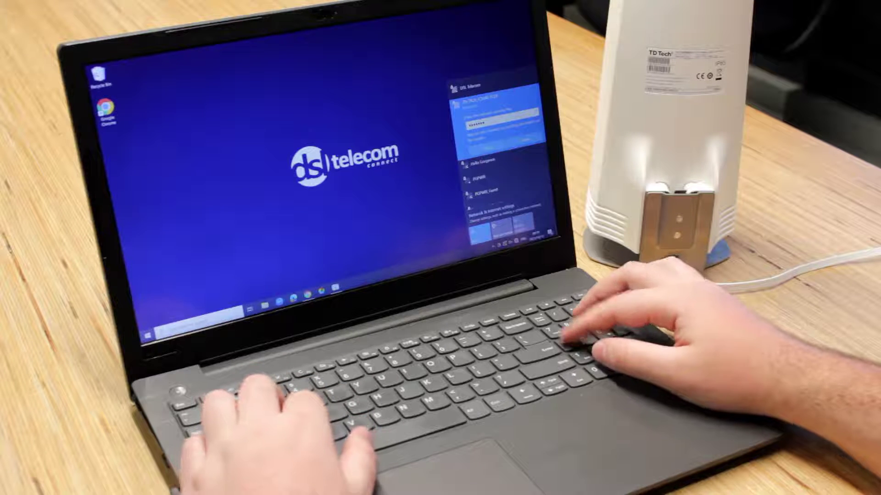
type("***")
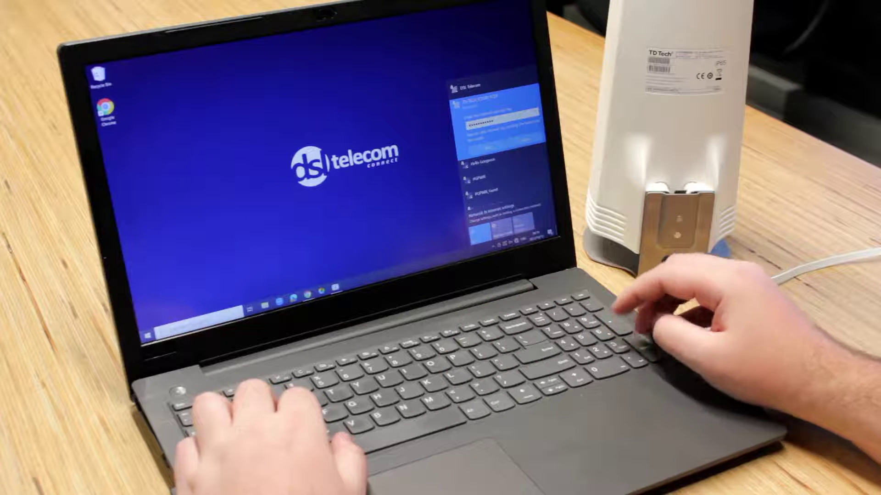
key("Return")
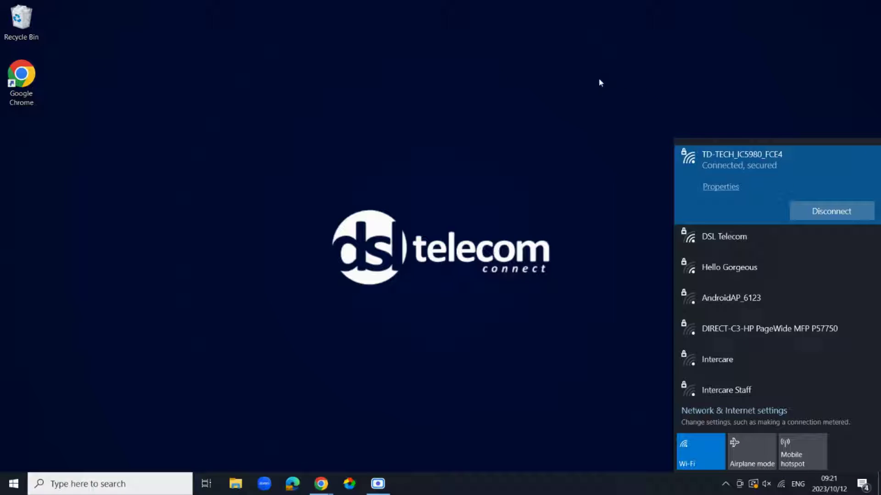
left_click(539, 85)
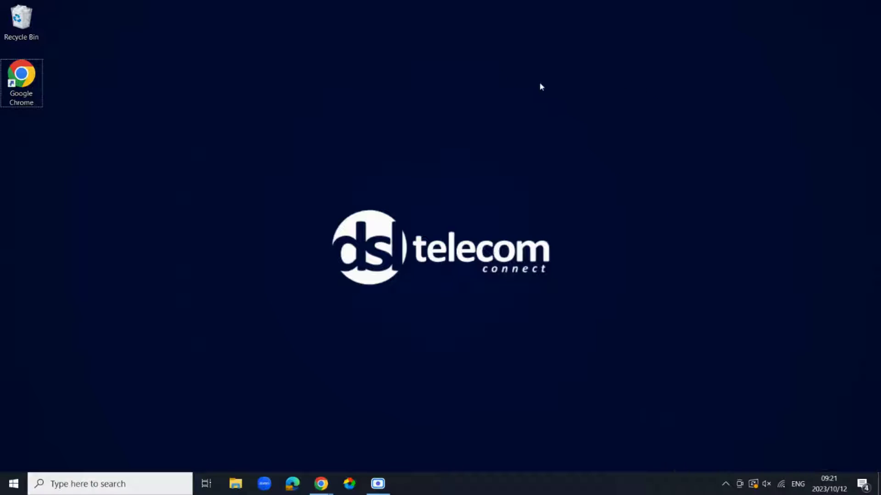
Launch Chrome and load the router admin page at 192.168.8.1.
double_click(23, 72)
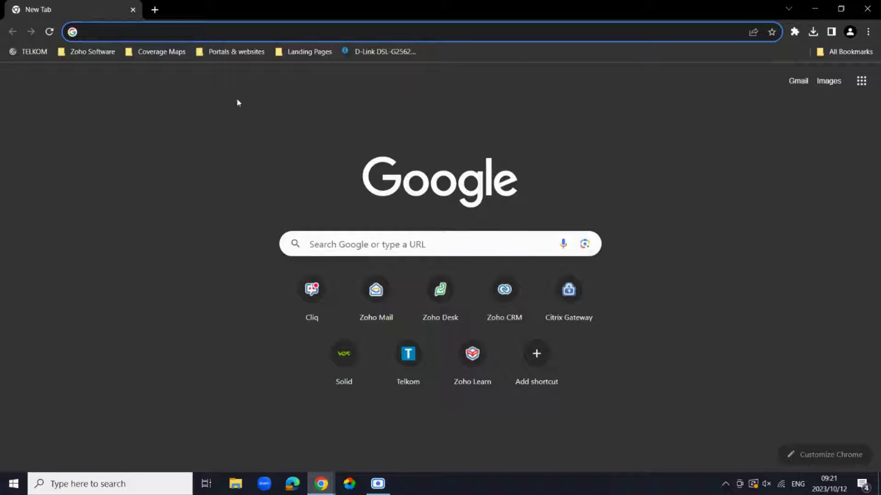
left_click(147, 29)
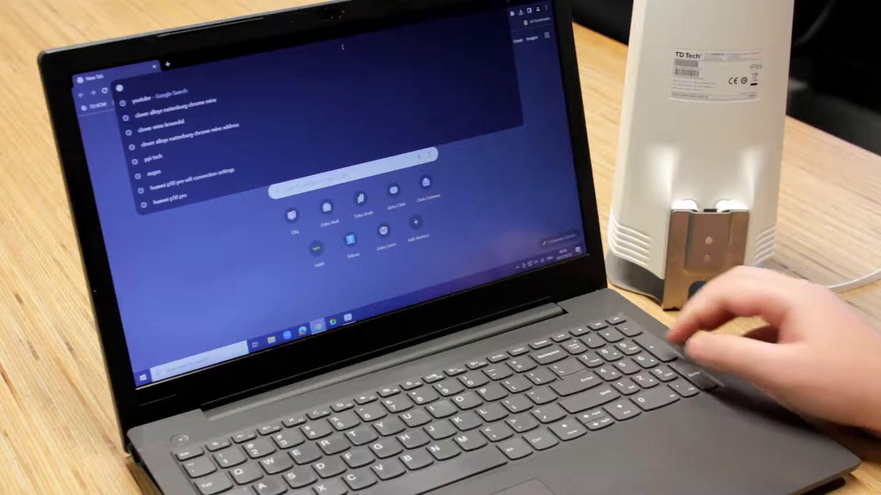
type("19")
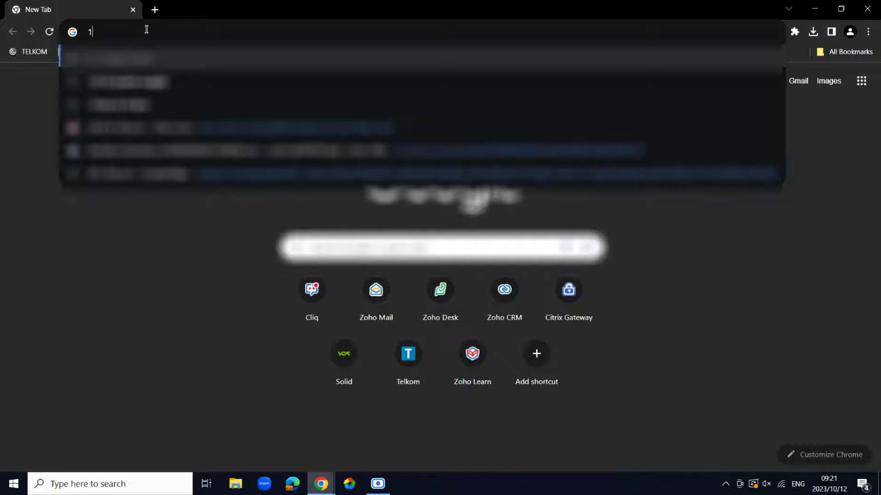
type("2.1")
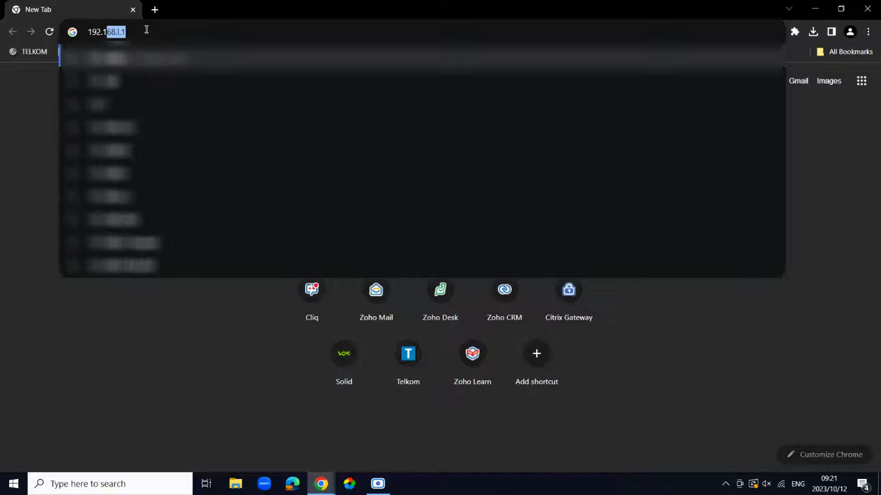
type("68.8.1")
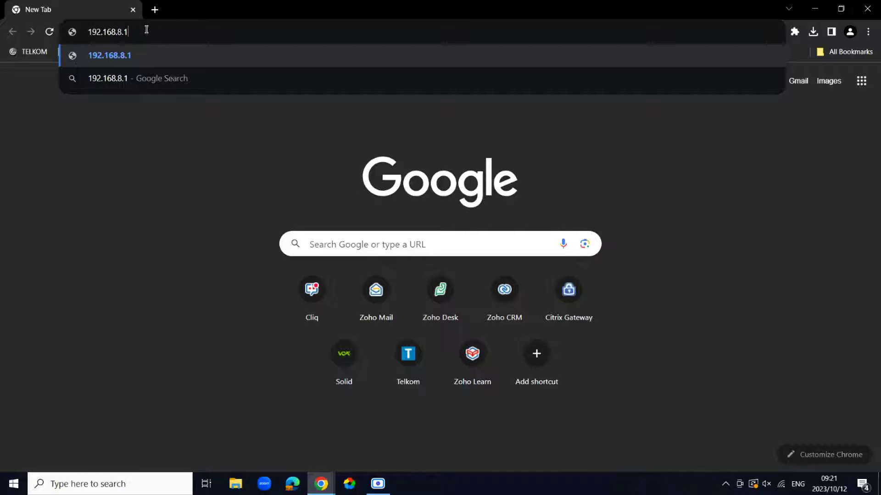
key("Return")
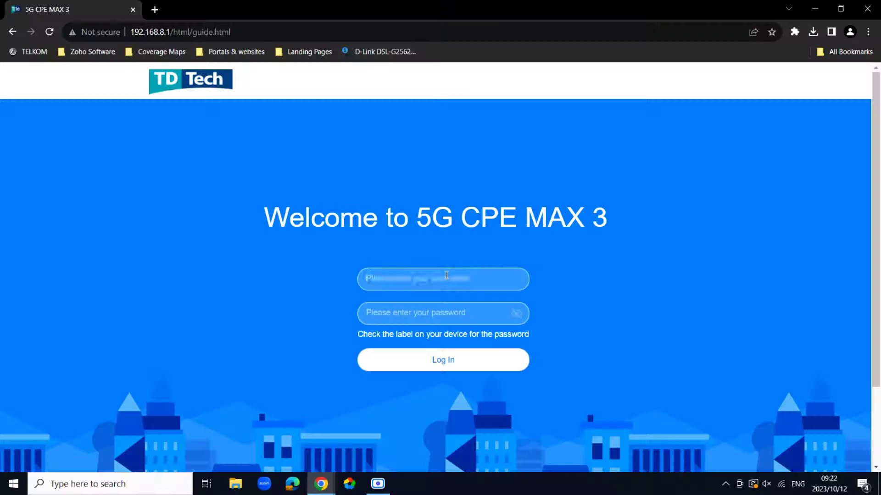
Log in to the router with the username and the device-label password.
type("admin")
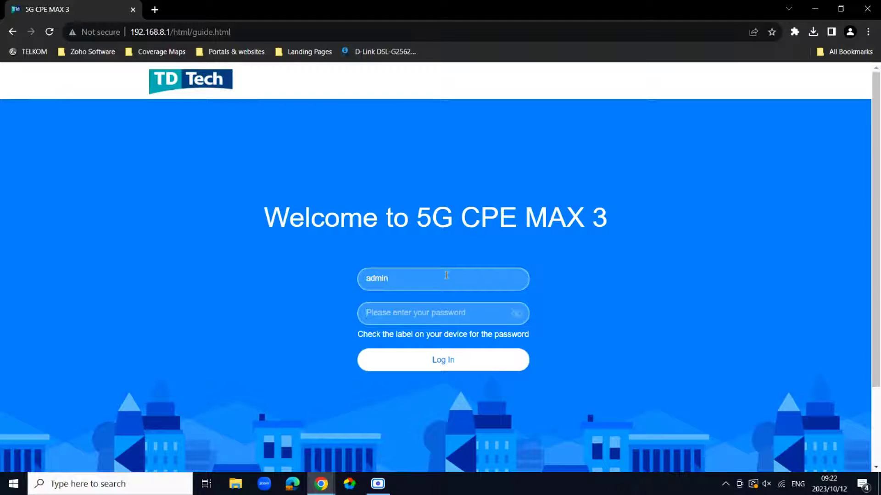
key("Tab")
type("***")
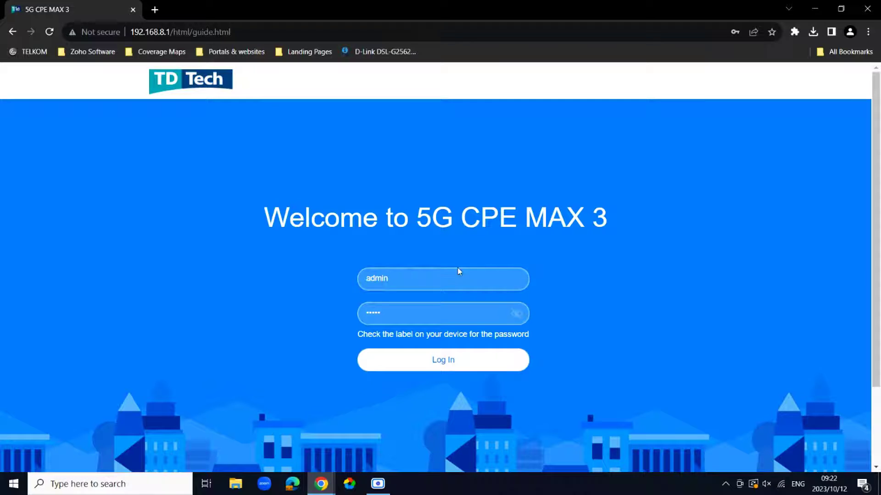
left_click(467, 369)
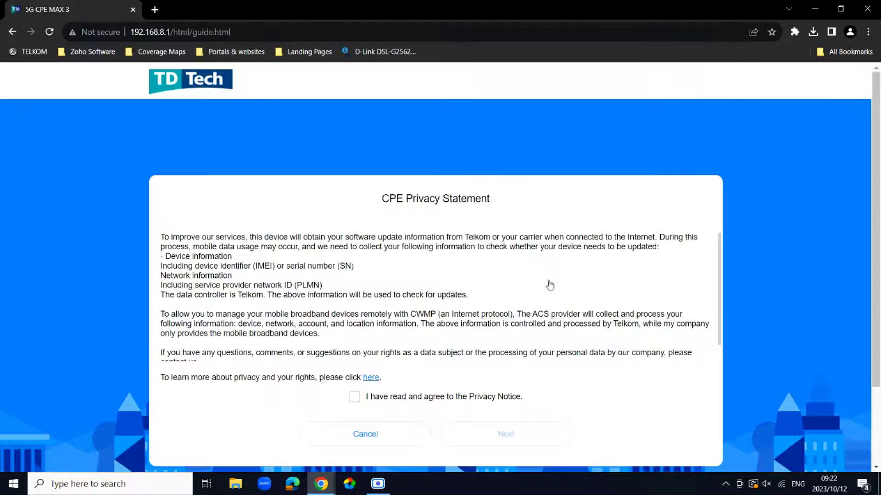
Scroll through the CPE Privacy Statement and review its title.
scroll(564, 229, "down", 1)
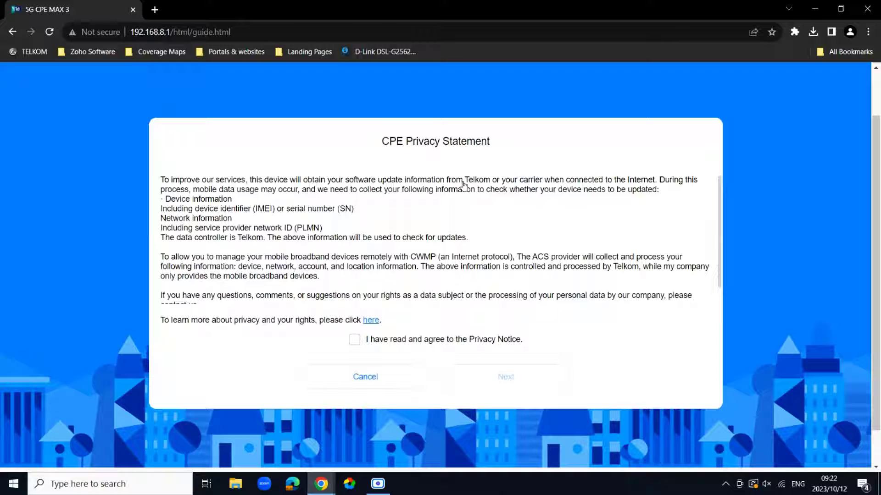
left_click_drag(380, 146, 507, 142)
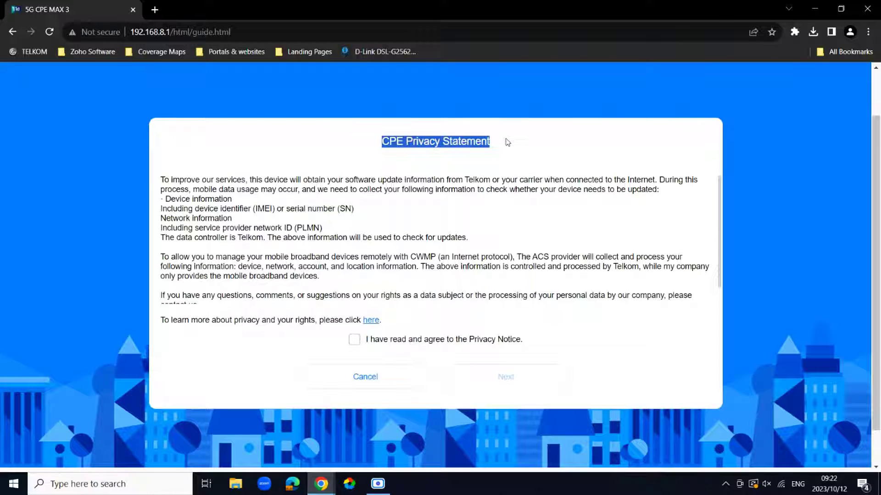
left_click(525, 149)
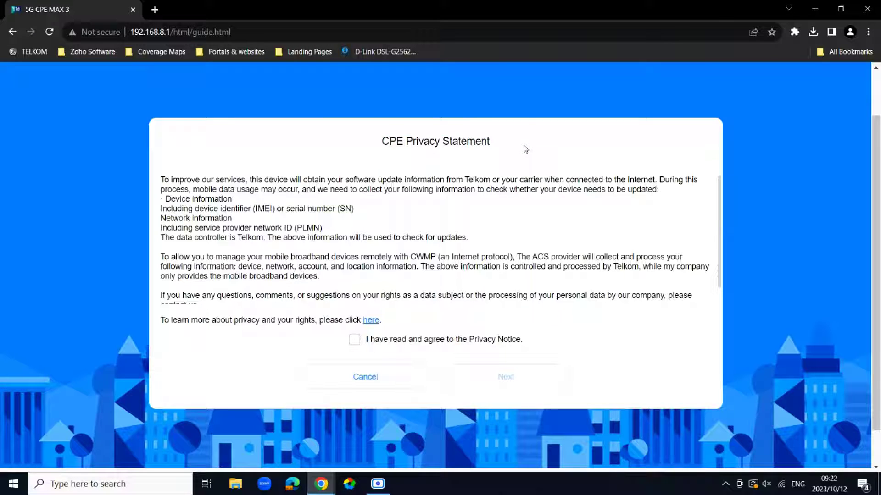
scroll(492, 238, "up", 1)
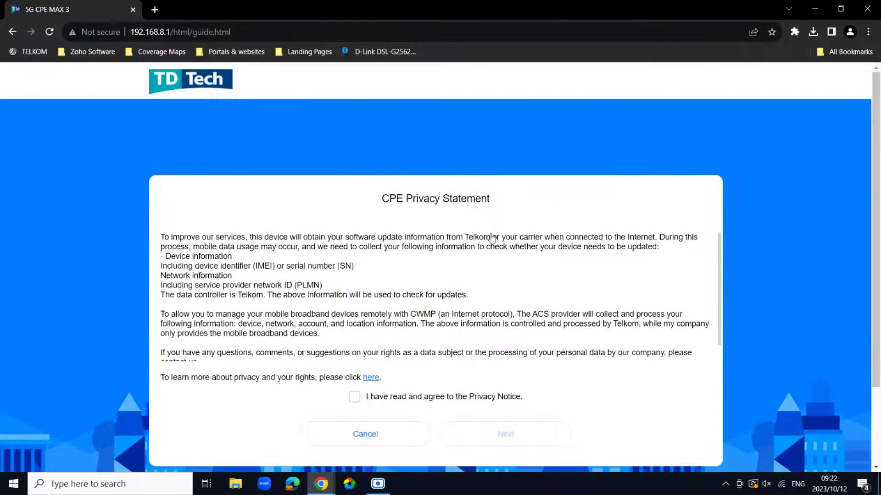
scroll(492, 239, "down", 3)
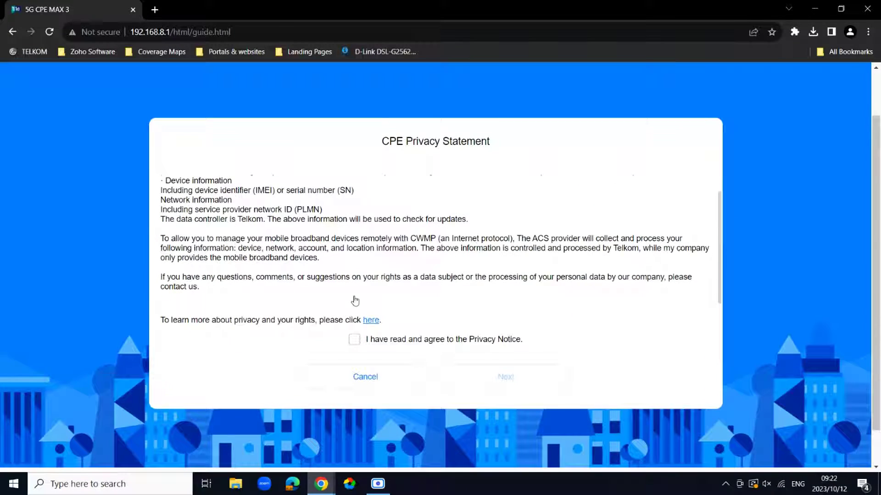
Agree to the Privacy Notice and the Mobile Broadband Devices User Agreement.
left_click(354, 342)
left_click(507, 383)
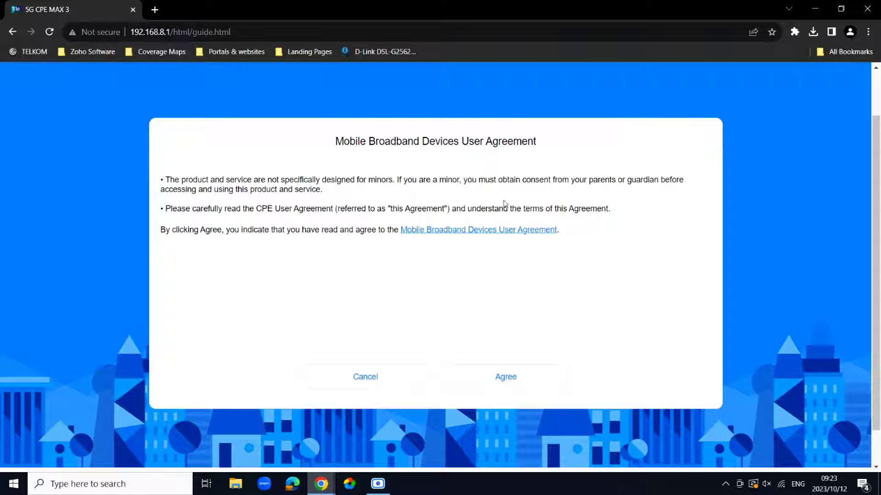
left_click(500, 381)
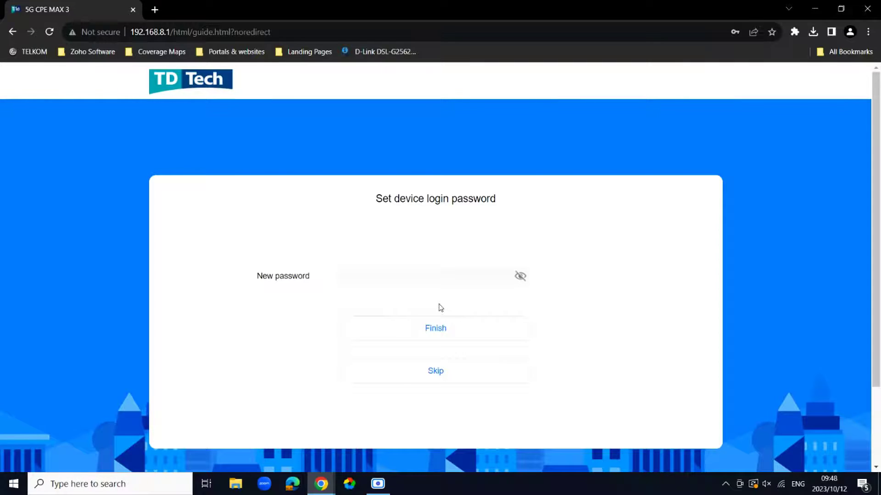
Enter a new device login password and finish the setup guide.
left_click(395, 278)
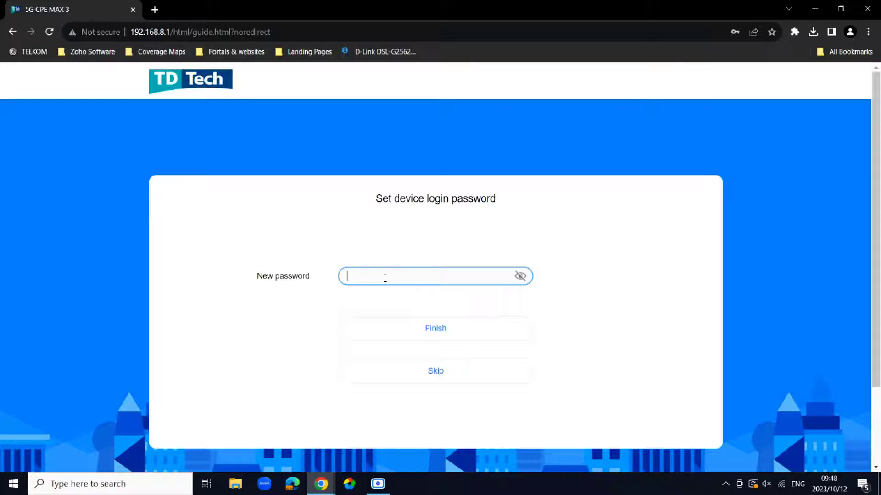
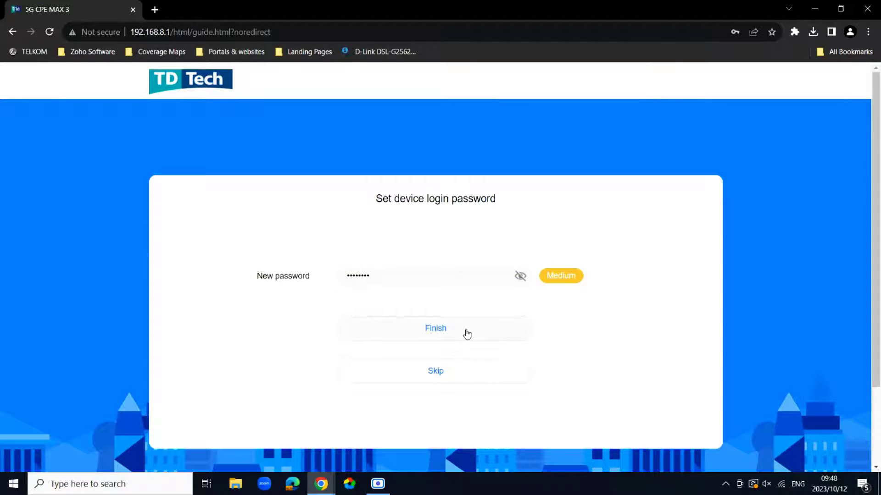
left_click(465, 333)
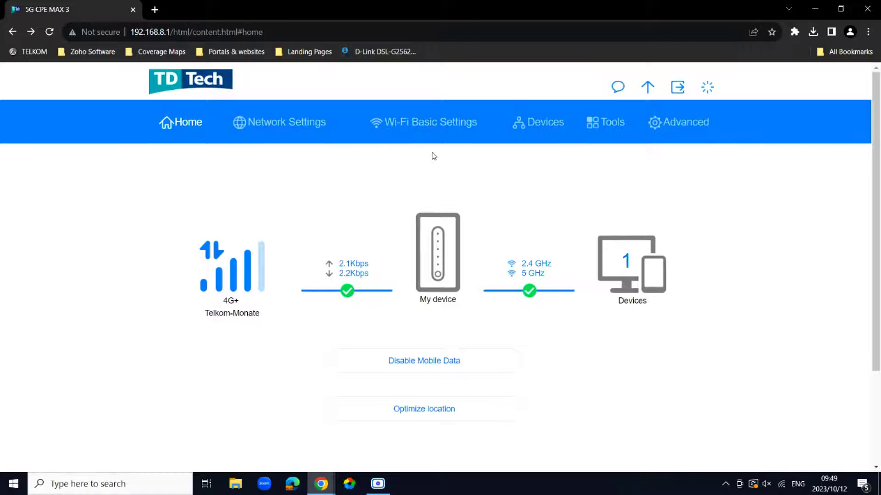
Go to Advanced > Wi-Fi Security Settings and edit the 2.4 GHz network.
left_click(690, 127)
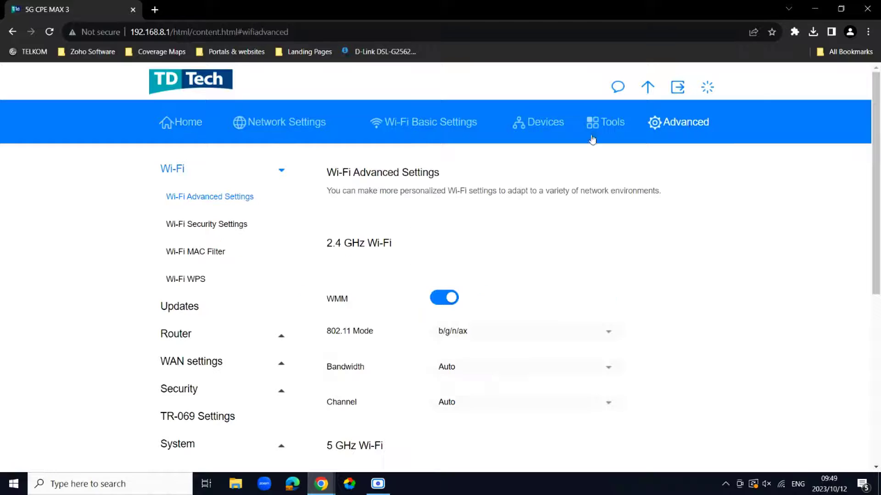
left_click(219, 226)
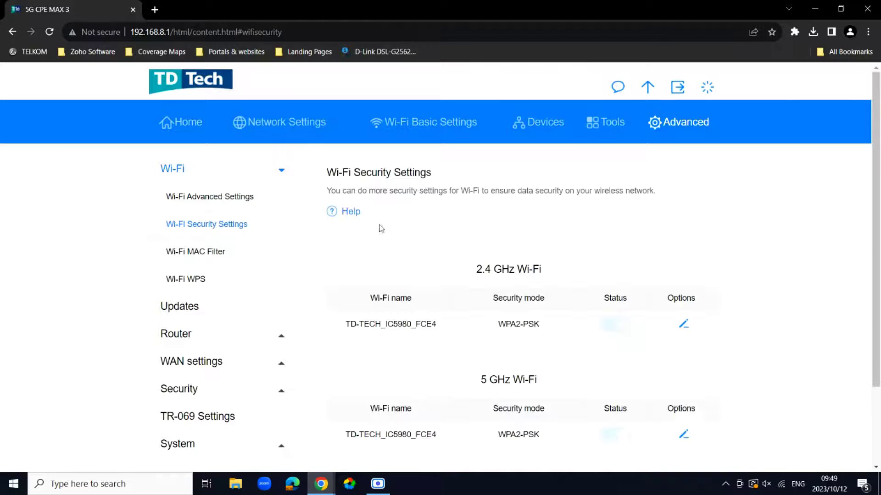
left_click(683, 324)
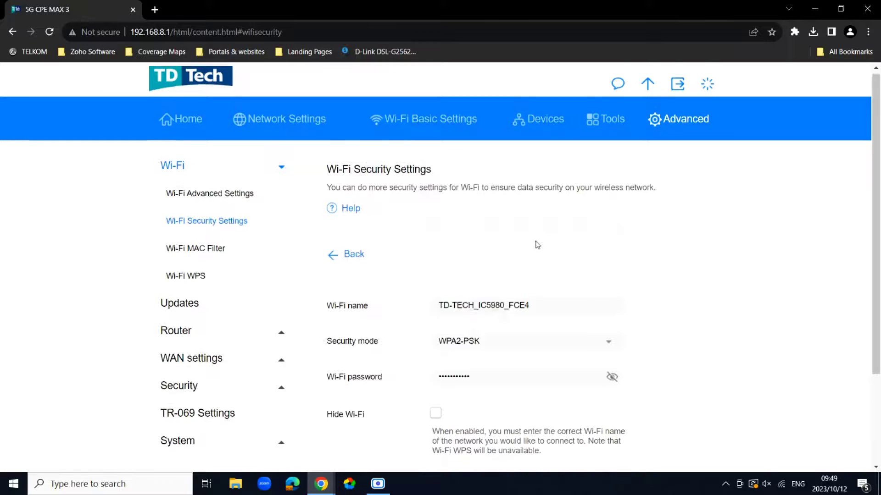
scroll(535, 244, "down", 3)
Replace the Wi-Fi name TD-TECH_IC5980_FCE4 with 'Hello Youtube'.
left_click(539, 194)
left_click_drag(540, 194, 374, 201)
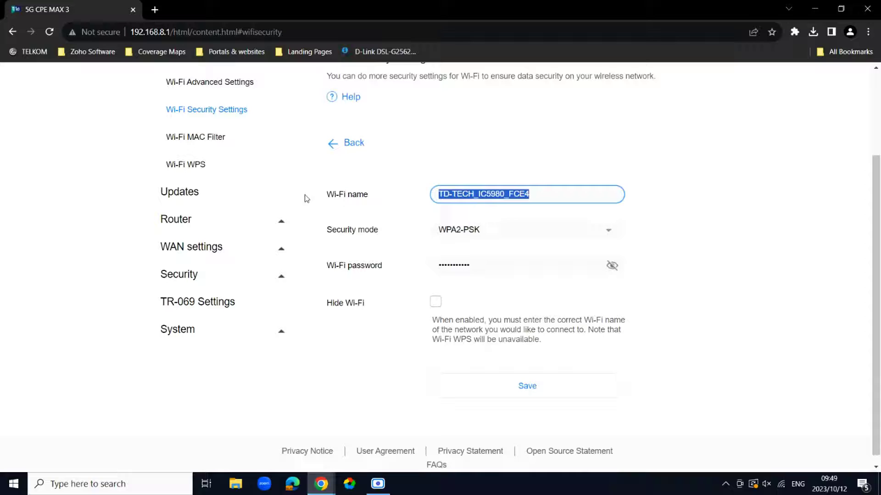
key("BackSpace")
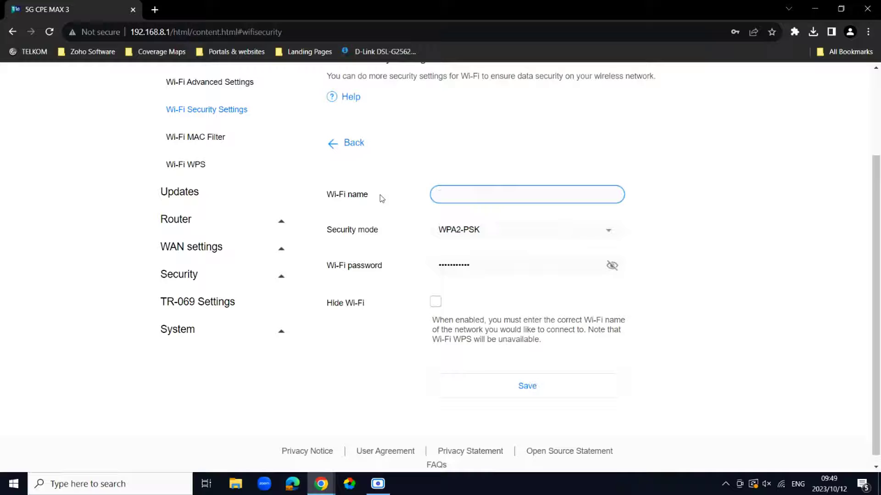
type("Hello")
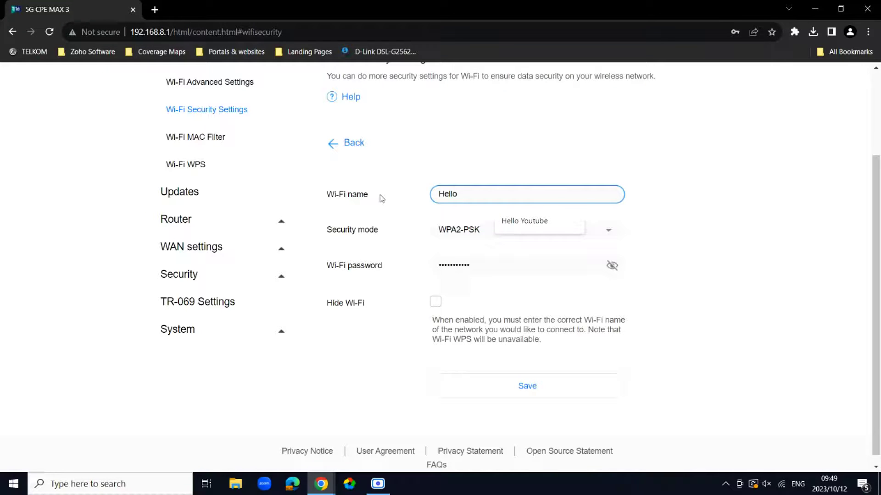
type("Youtubre")
key("BackSpace")
key("BackSpace")
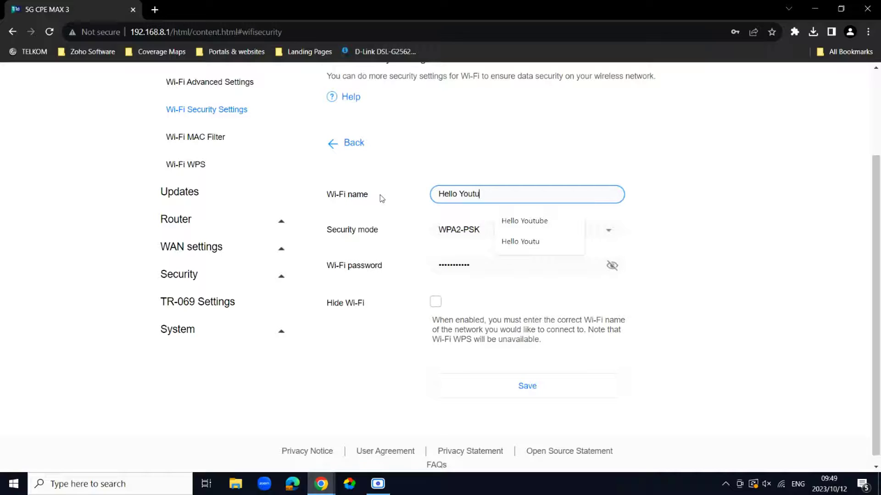
type("be")
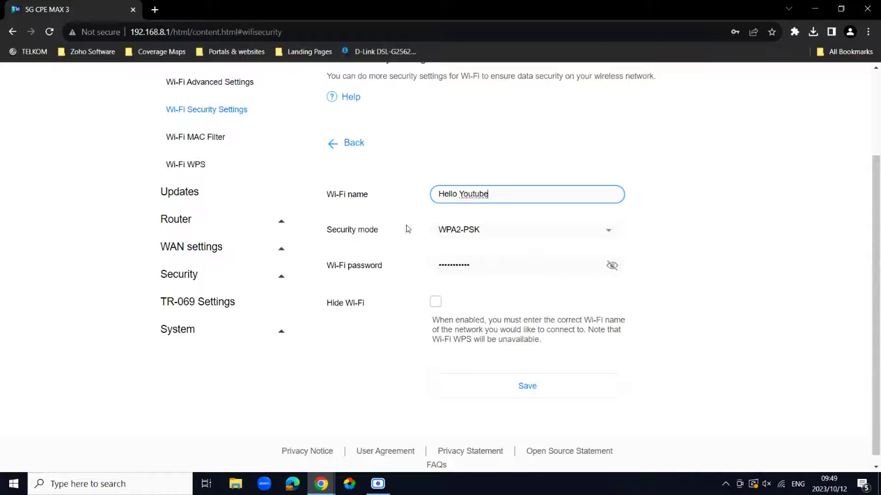
Clear the old Wi-Fi password and start typing a new one.
left_click(612, 270)
left_click(613, 268)
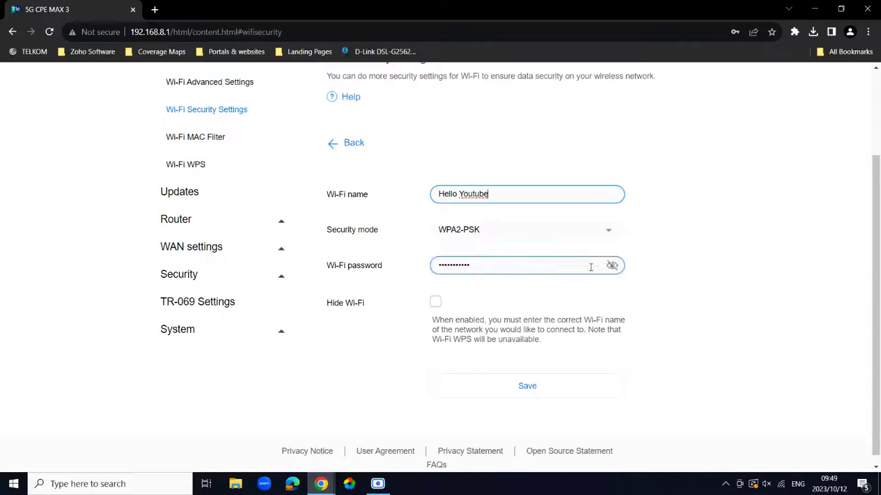
left_click(614, 269)
left_click(615, 268)
left_click(572, 268)
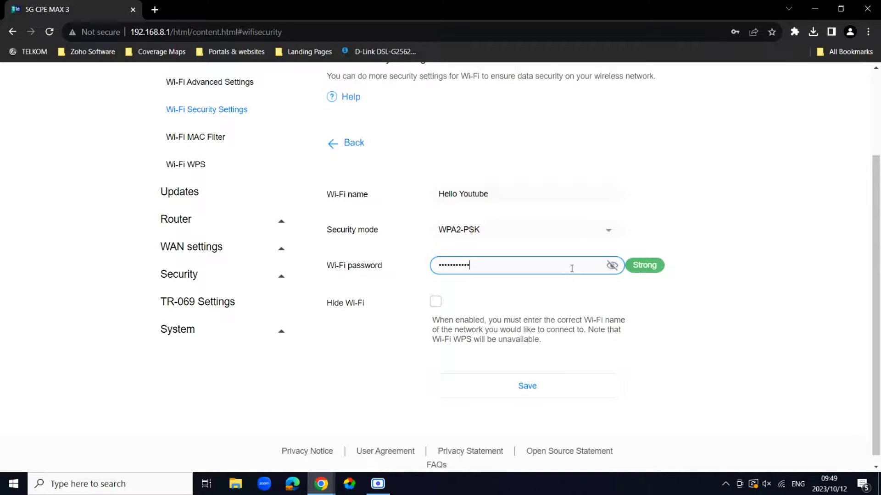
key("ctrl+a")
key("BackSpace")
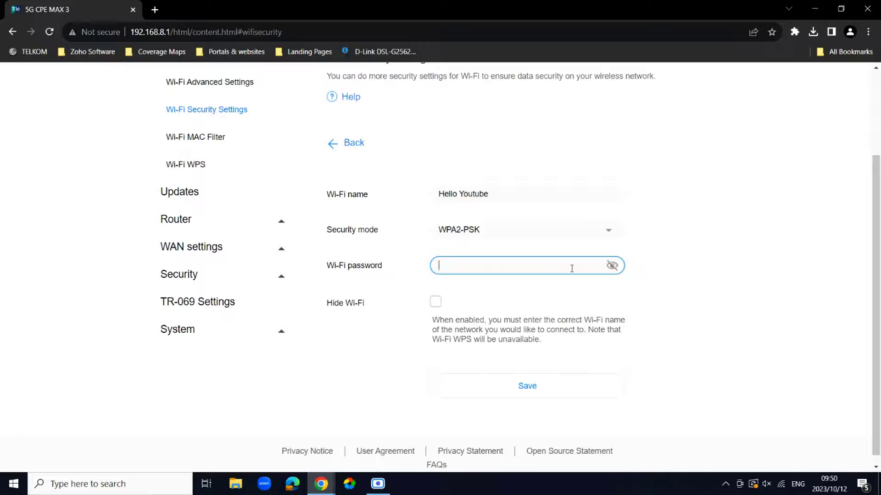
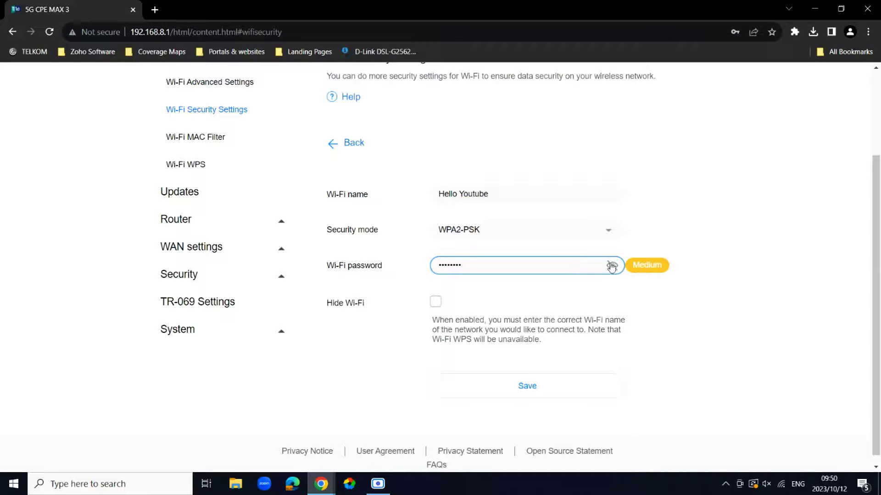
Finish the new Wi-Fi password, verify it, and save the Wi-Fi settings.
left_click(611, 267)
left_click(611, 268)
left_click(565, 263)
type("1")
left_click(612, 267)
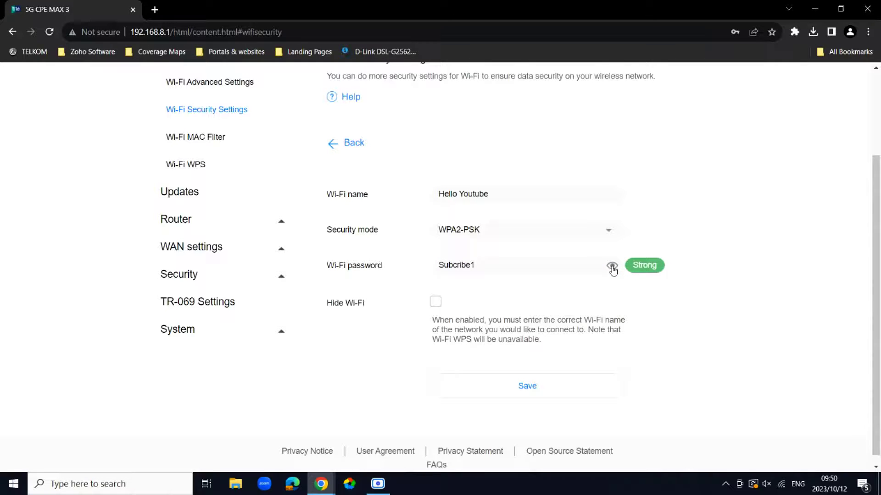
left_click(612, 267)
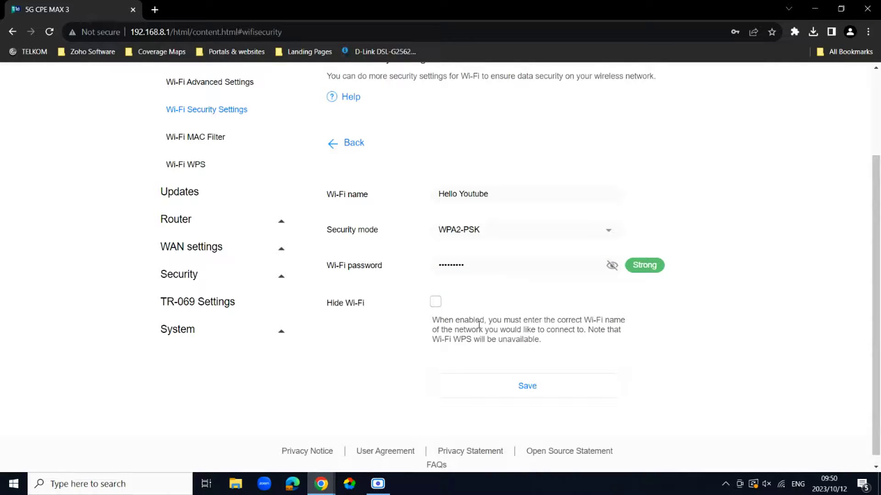
left_click(527, 387)
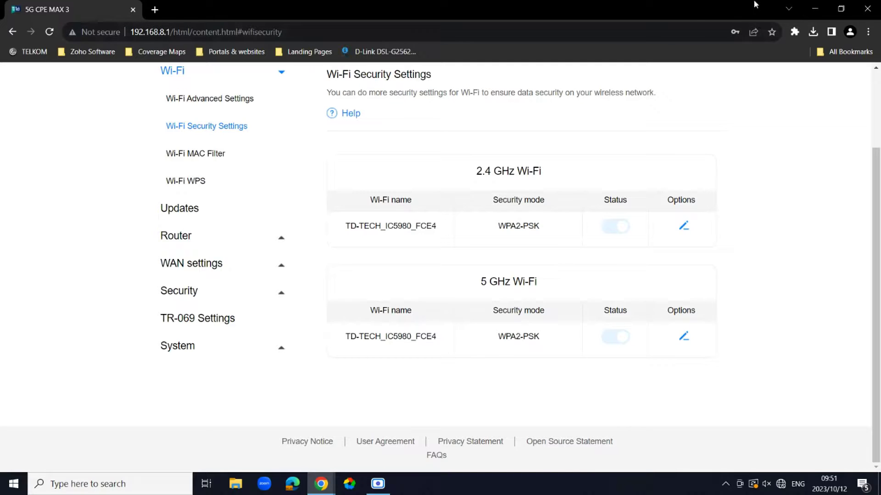
Minimize Chrome and join the Hello Youtube network with its new security key.
left_click(812, 9)
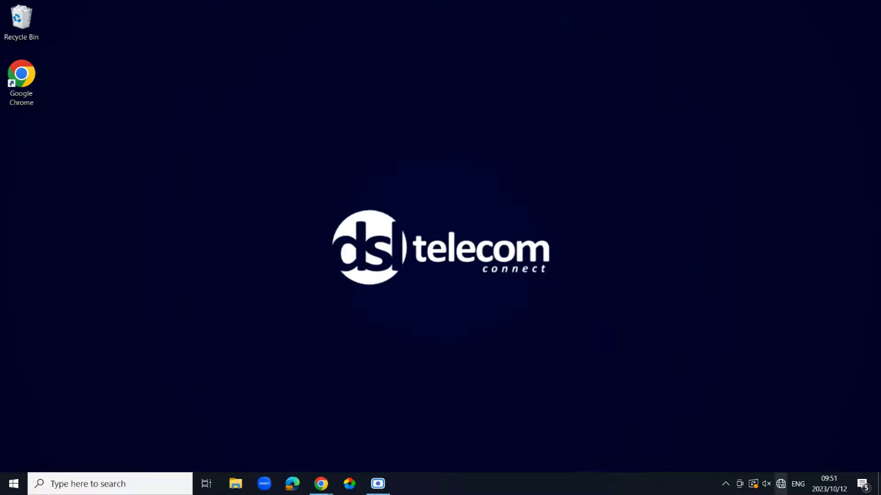
left_click(783, 487)
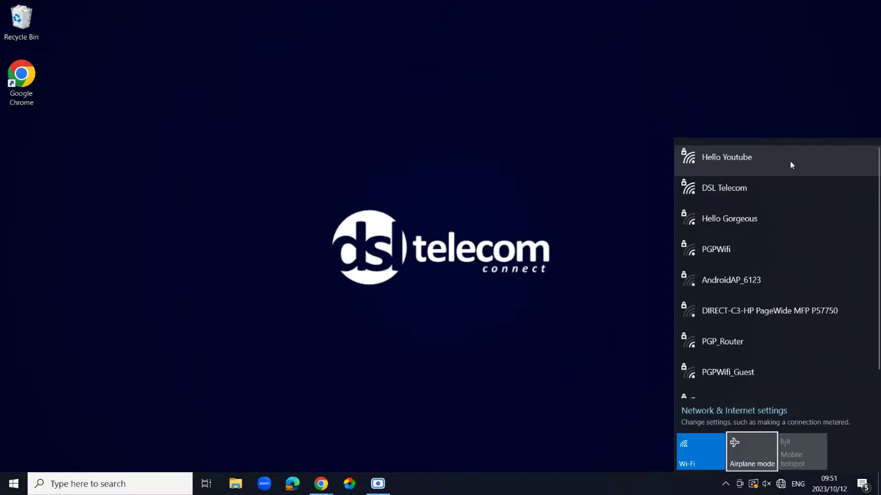
left_click(790, 161)
left_click(831, 214)
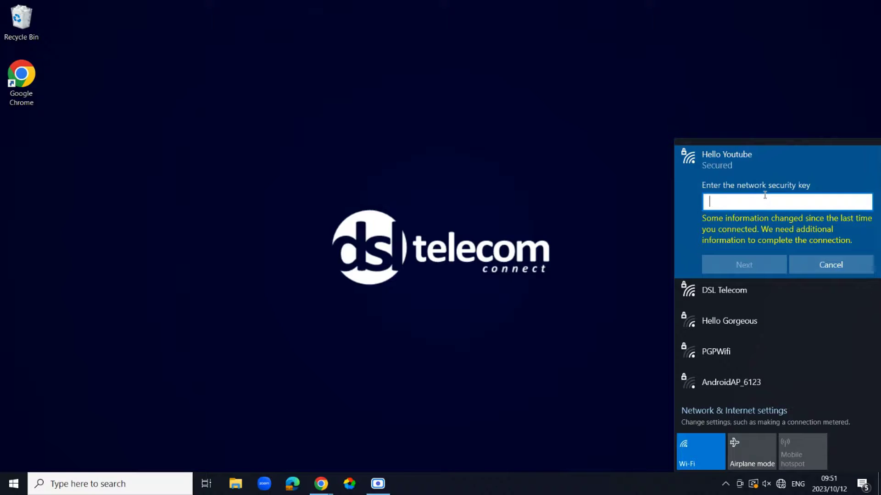
type("••••••••1")
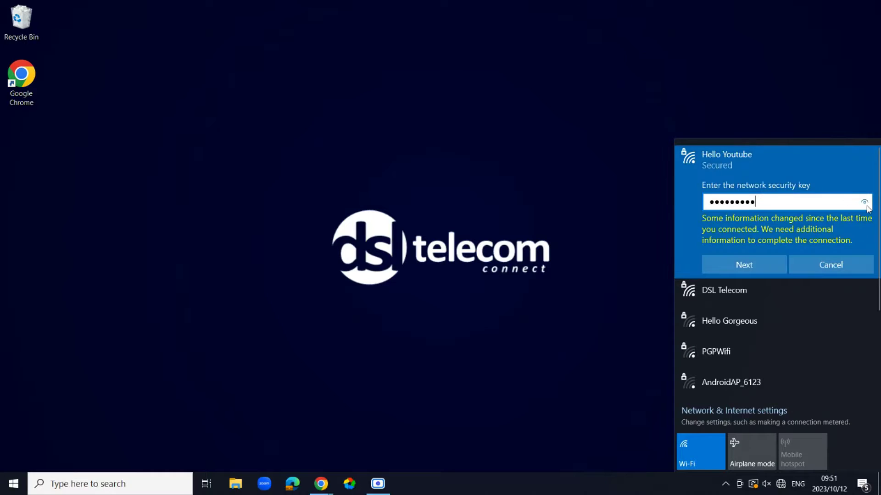
left_click(866, 205)
left_click(743, 264)
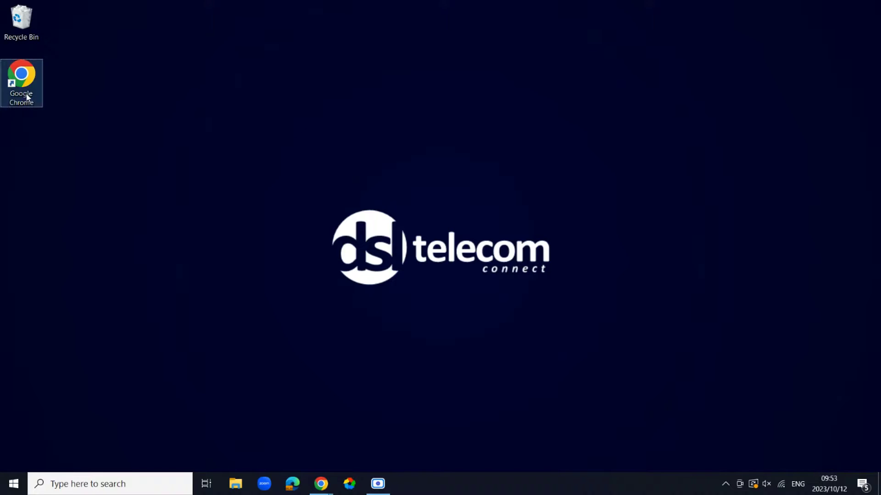
Open Chrome maximized and load dsltelecom.co.za via the 'Dsl' autocomplete to confirm browsing.
double_click(21, 87)
left_click(342, 187)
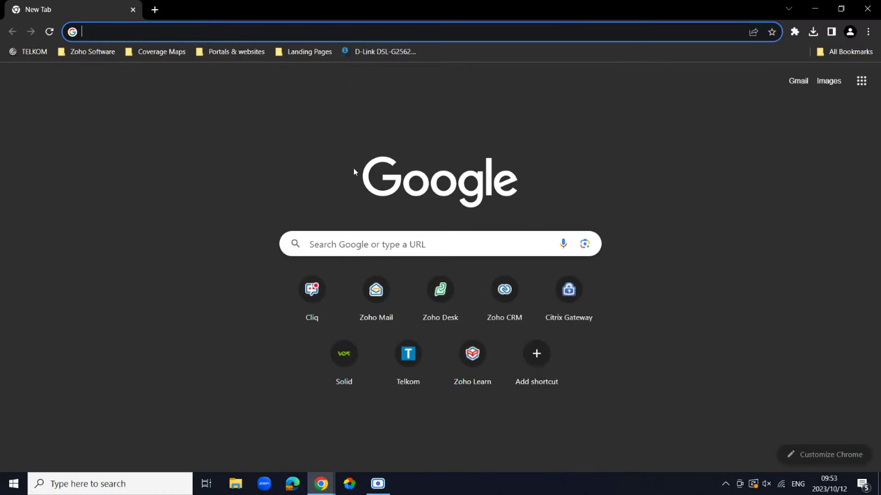
left_click(329, 35)
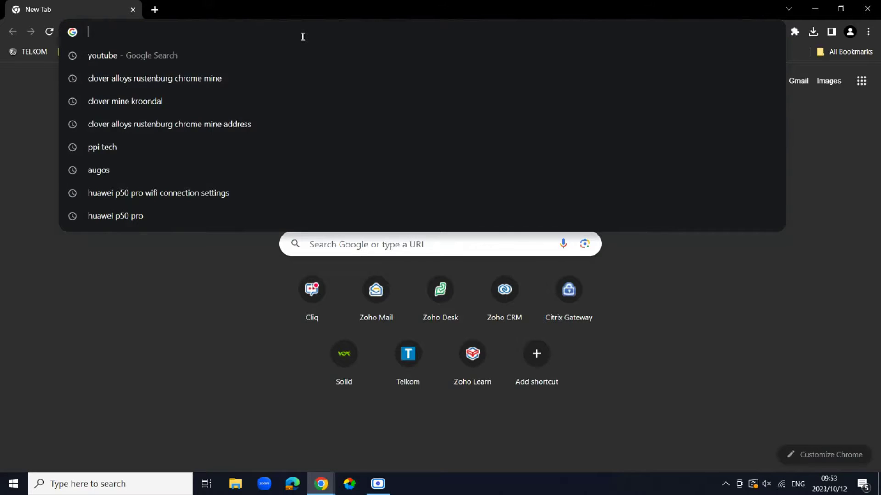
type("T")
key("BackSpace")
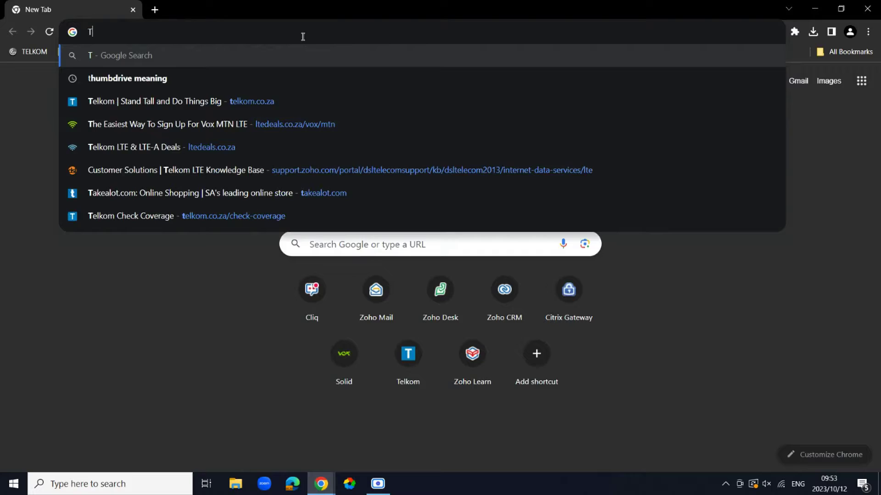
key("BackSpace")
type("Dsl")
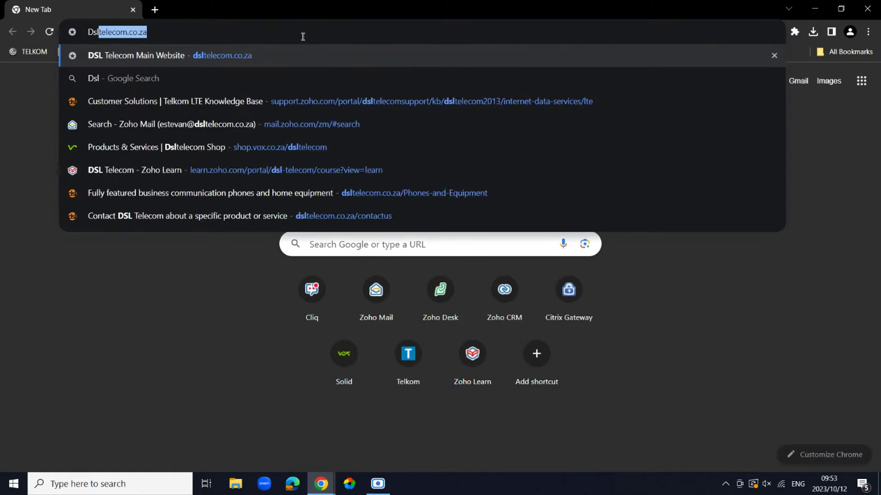
key("Return")
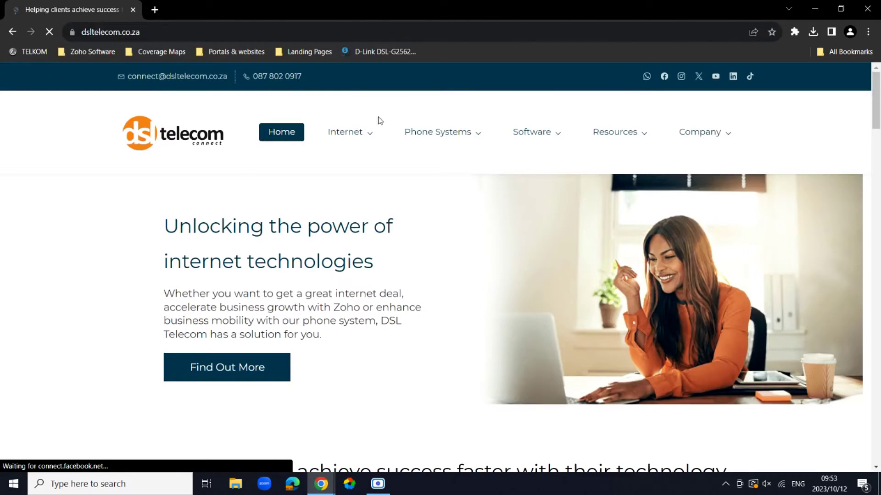
scroll(438, 188, "down", 7)
scroll(442, 207, "up", 7)
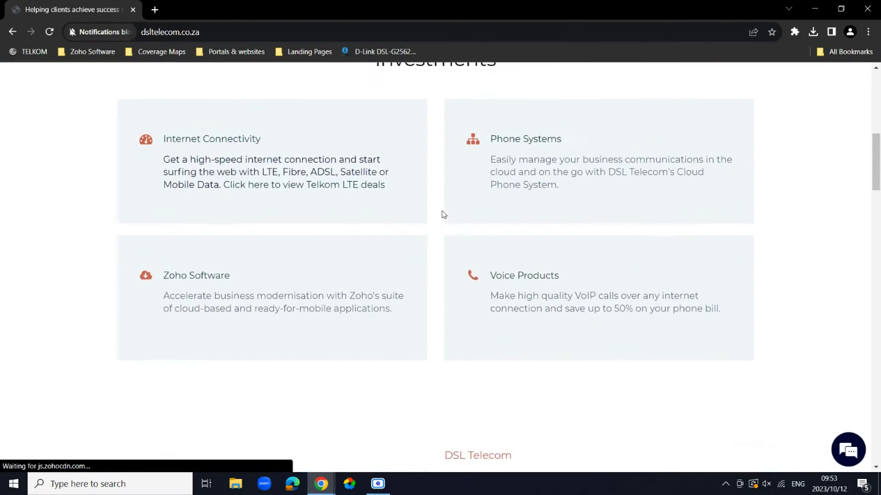